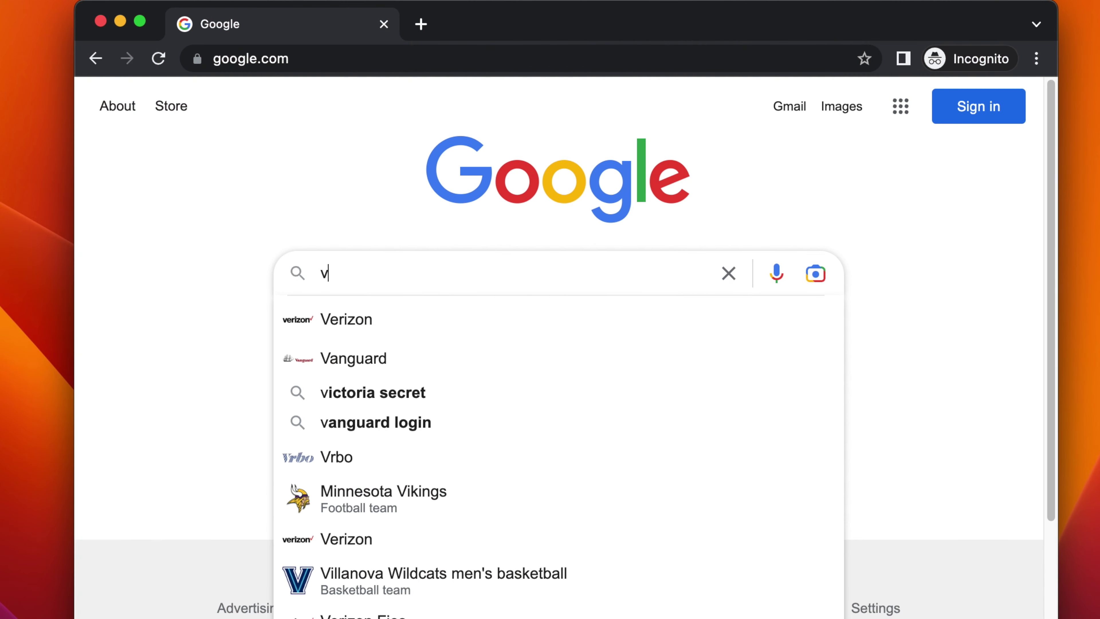
Step: Search Google for "visual studio" and open the official visualstudio.microsoft.com result
{"action": "type", "text": "ual s"}
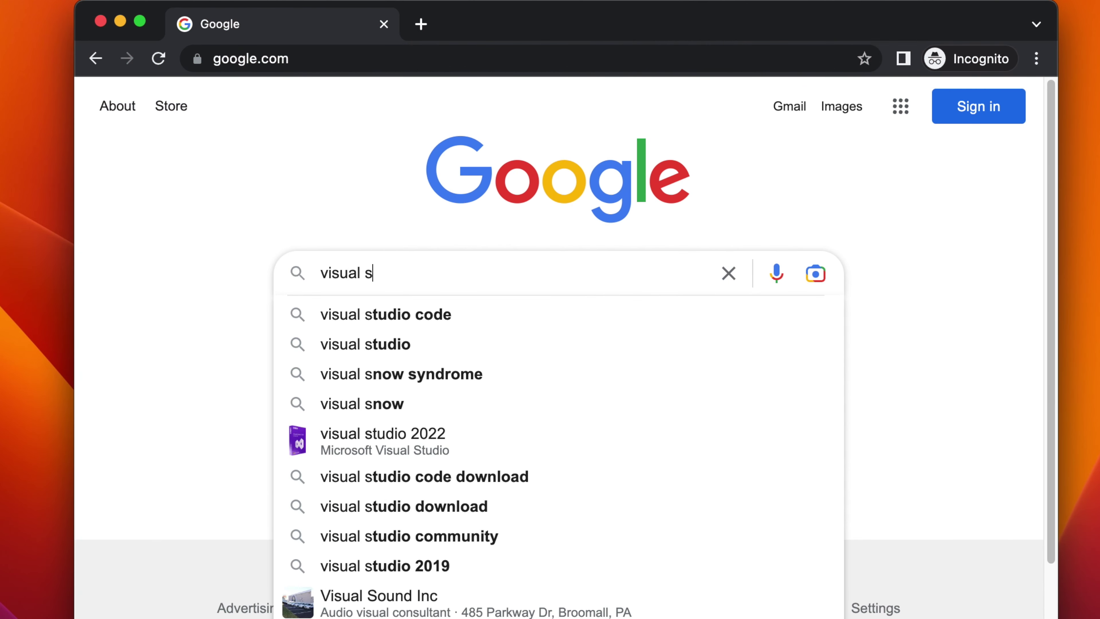
{"action": "type", "text": "tudio"}
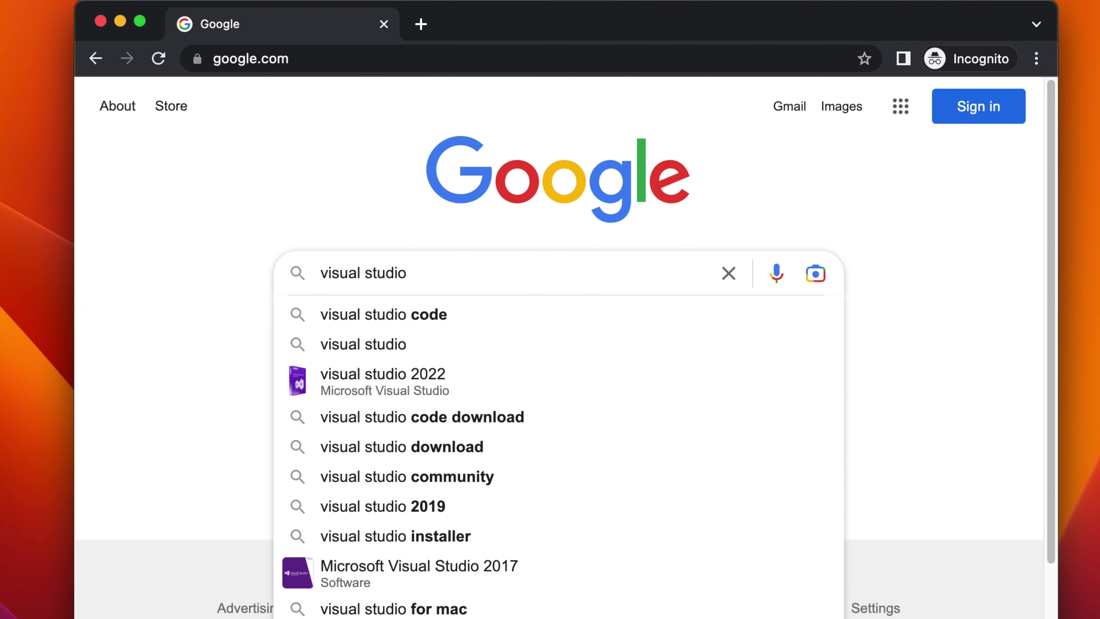
{"action": "key", "text": "Return"}
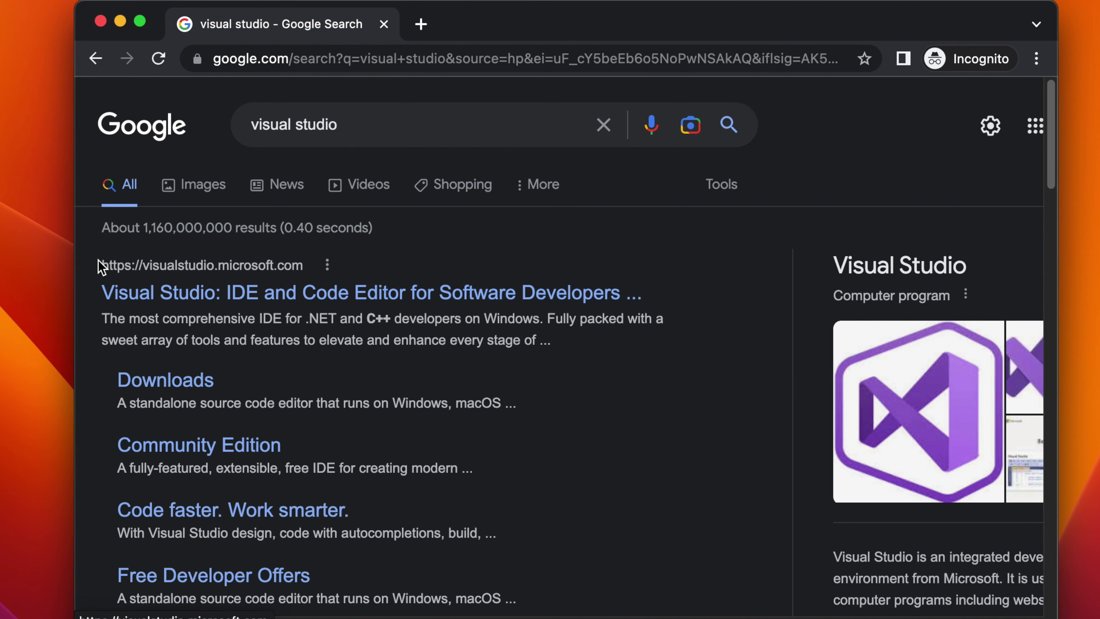
{"action": "left_click_drag", "start_coordinate": [100, 263], "coordinate": [299, 265]}
{"action": "left_click", "coordinate": [411, 294]}
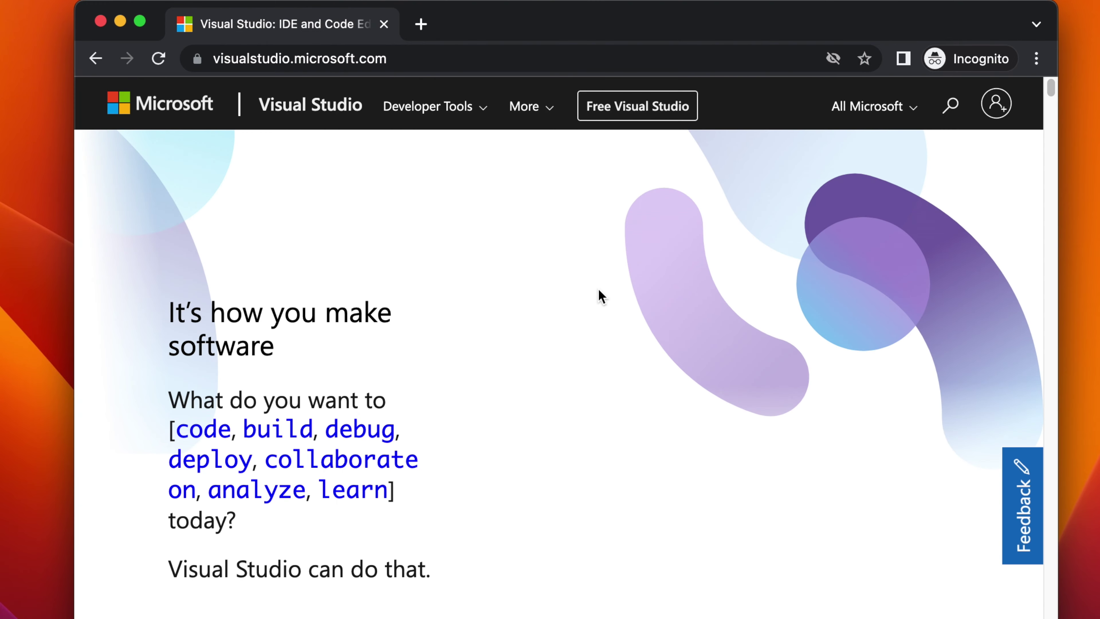
Step: Examine the Visual Studio family section in a wider window, comparing the Visual Studio, Visual Studio for Mac and Visual Studio Code offerings
{"action": "scroll", "coordinate": [739, 425], "scroll_direction": "down", "scroll_amount": 10}
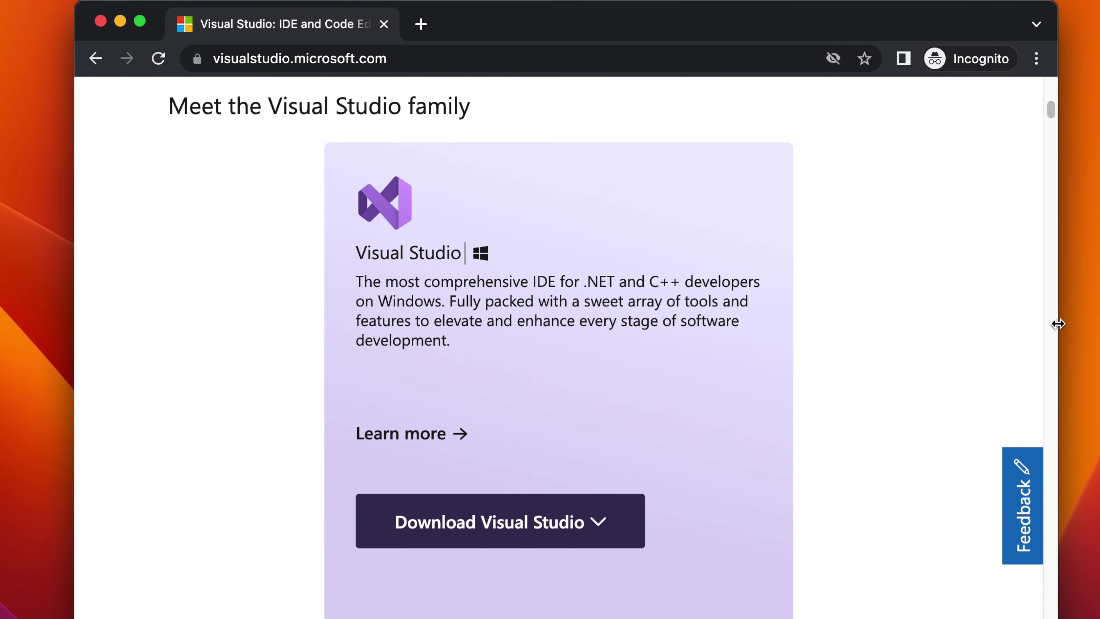
{"action": "left_click_drag", "start_coordinate": [1057, 325], "coordinate": [1099, 325]}
{"action": "scroll", "coordinate": [630, 296], "scroll_direction": "up", "scroll_amount": 5}
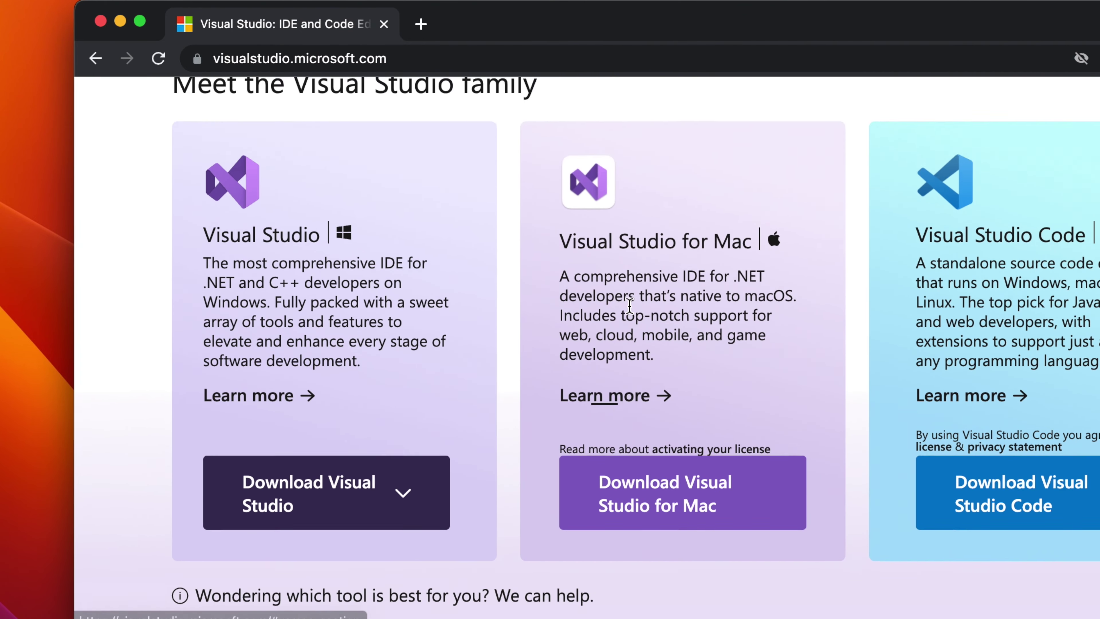
{"action": "scroll", "coordinate": [630, 296], "scroll_direction": "down", "scroll_amount": 2}
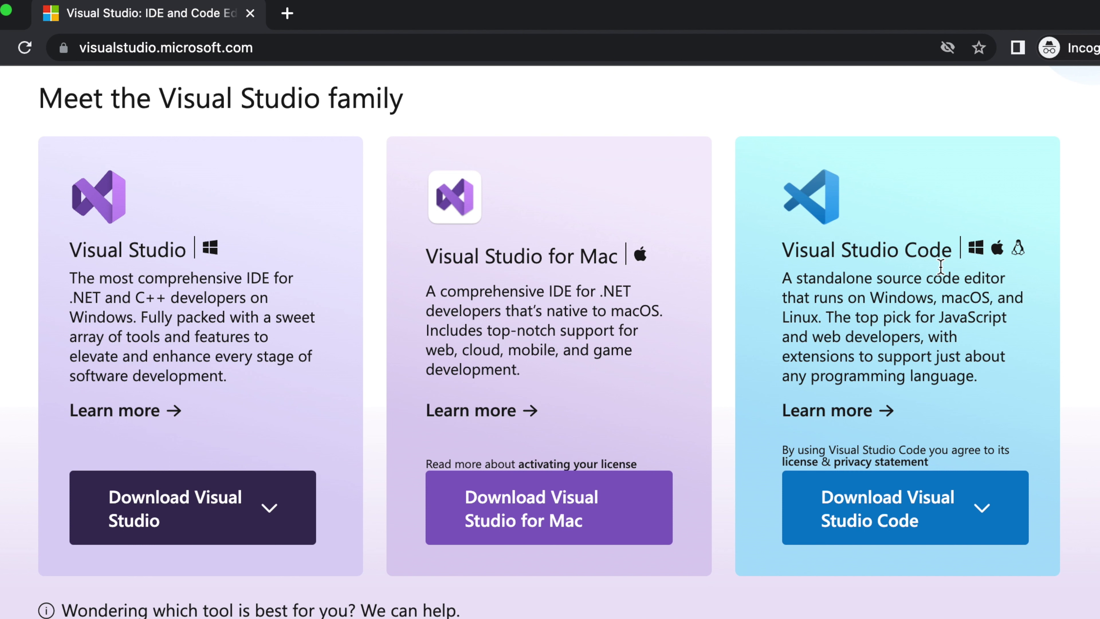
{"action": "left_click_drag", "start_coordinate": [70, 250], "coordinate": [175, 251]}
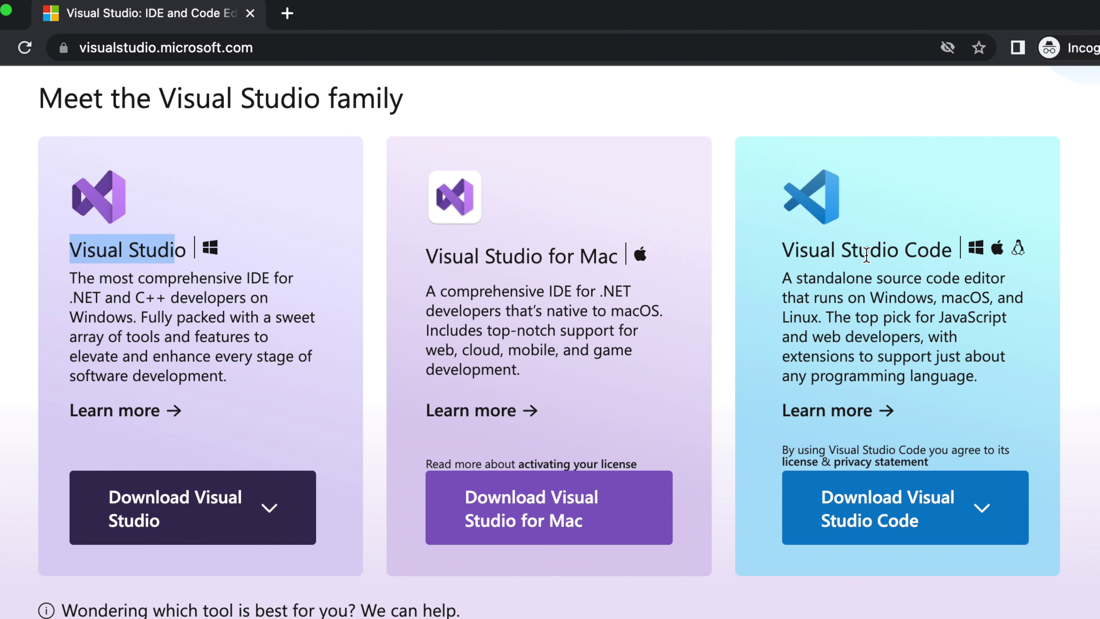
{"action": "left_click_drag", "start_coordinate": [780, 257], "coordinate": [1009, 258]}
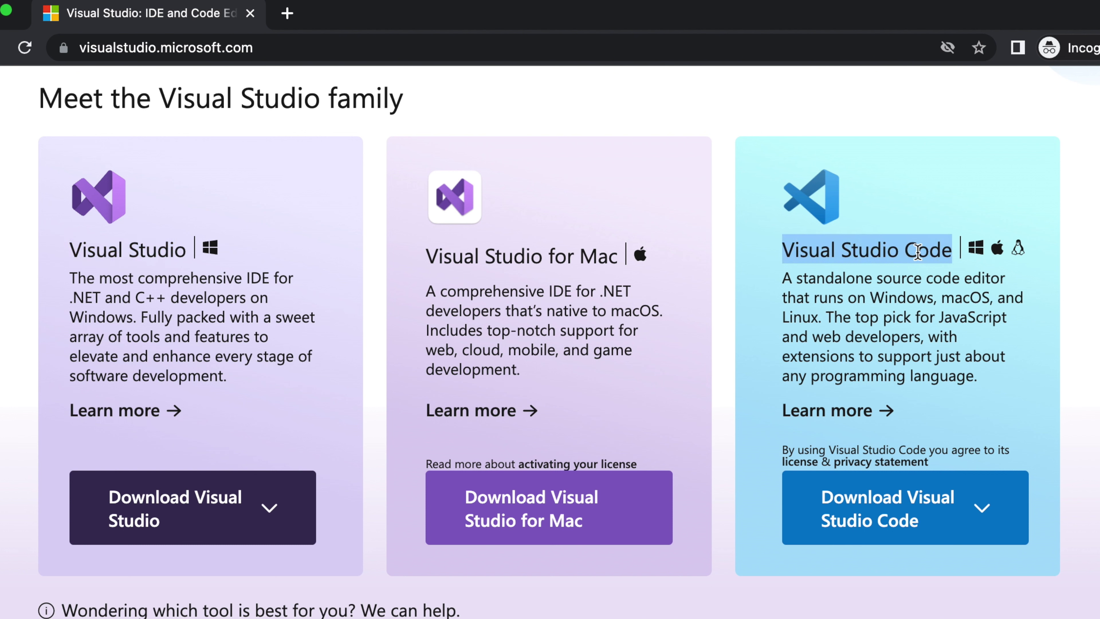
{"action": "left_click", "coordinate": [944, 251]}
{"action": "double_click", "coordinate": [940, 251]}
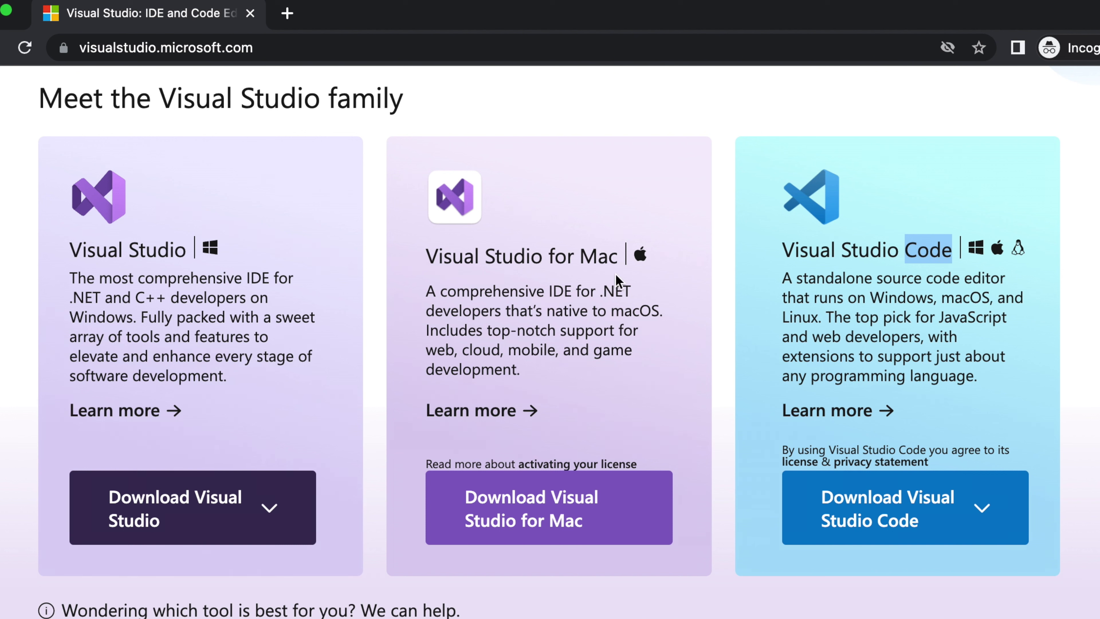
{"action": "left_click_drag", "start_coordinate": [420, 255], "coordinate": [613, 256]}
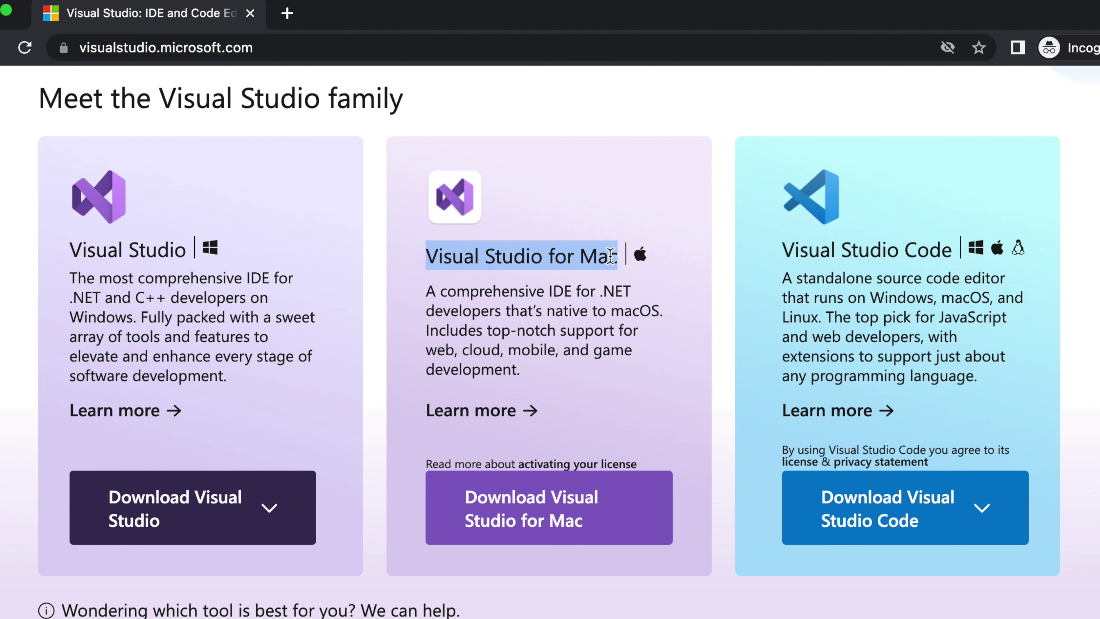
{"action": "left_click", "coordinate": [610, 256]}
{"action": "left_click_drag", "start_coordinate": [423, 255], "coordinate": [610, 256]}
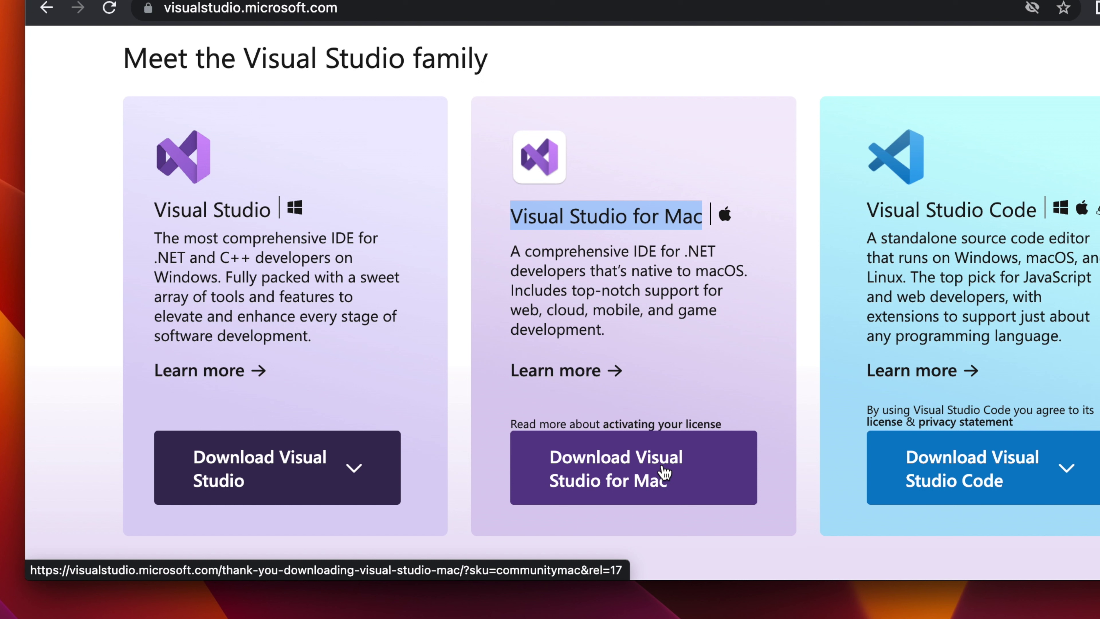
Step: Download the Visual Studio for Mac installer and decline the product experience survey
{"action": "left_click", "coordinate": [665, 472]}
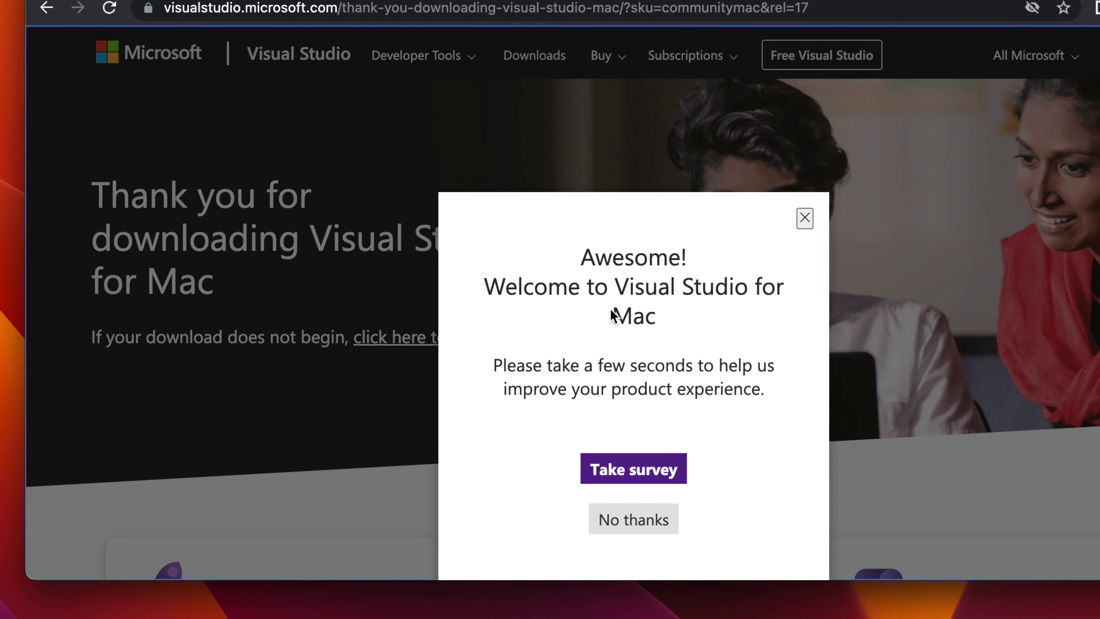
{"action": "left_click", "coordinate": [634, 518]}
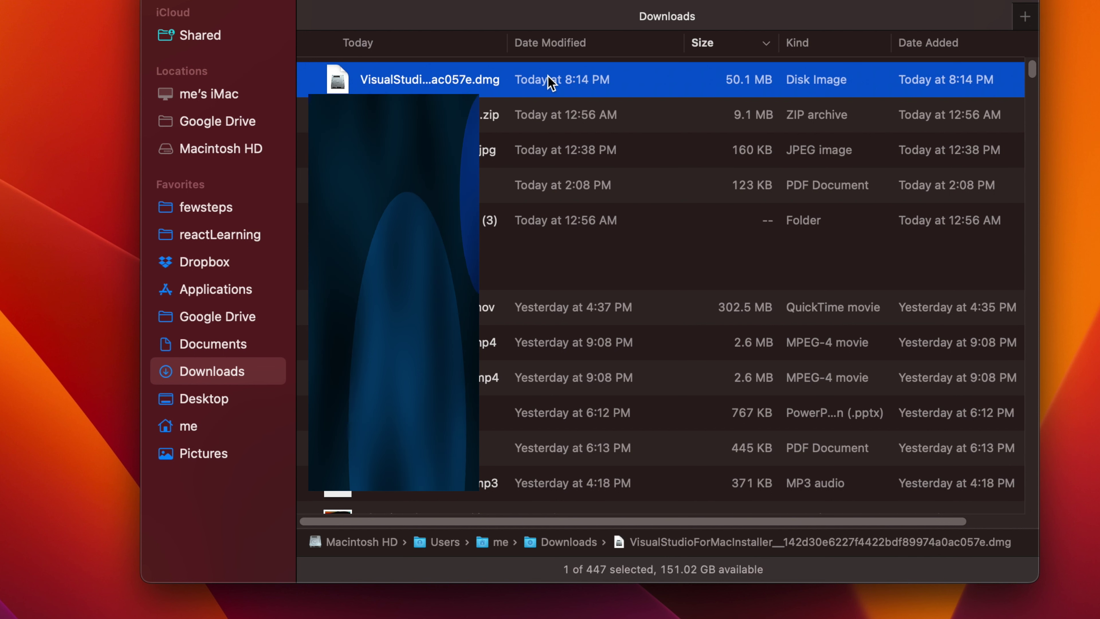
Step: Open the downloaded VisualStudioForMacInstaller disk image in Finder's Downloads folder, launch Install Visual Studio for Mac.app and approve opening it
{"action": "double_click", "coordinate": [485, 80]}
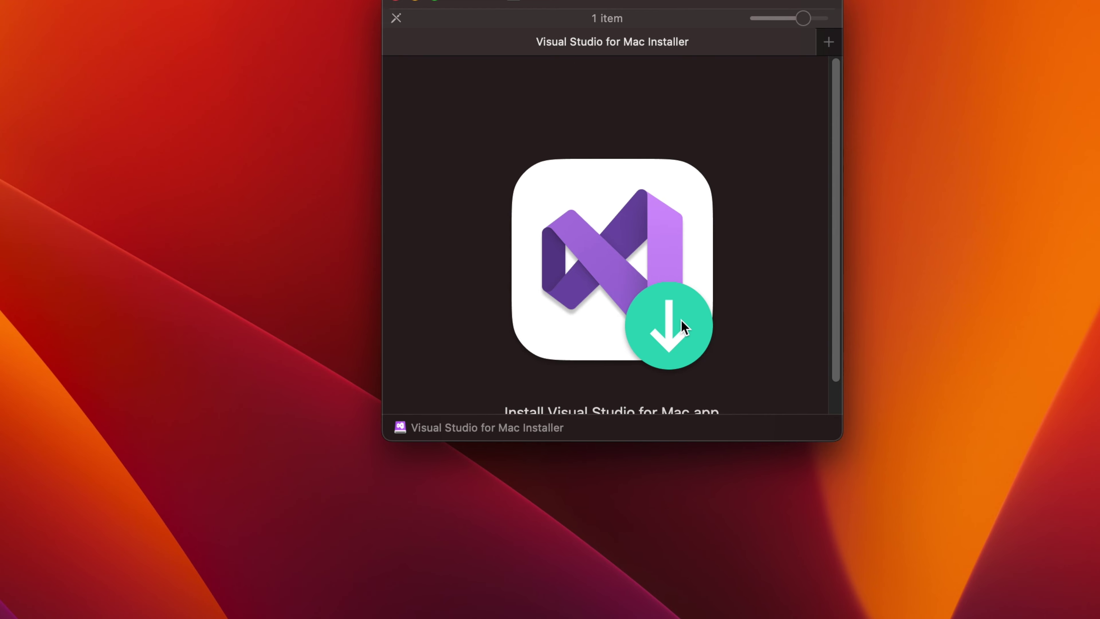
{"action": "left_click", "coordinate": [650, 306]}
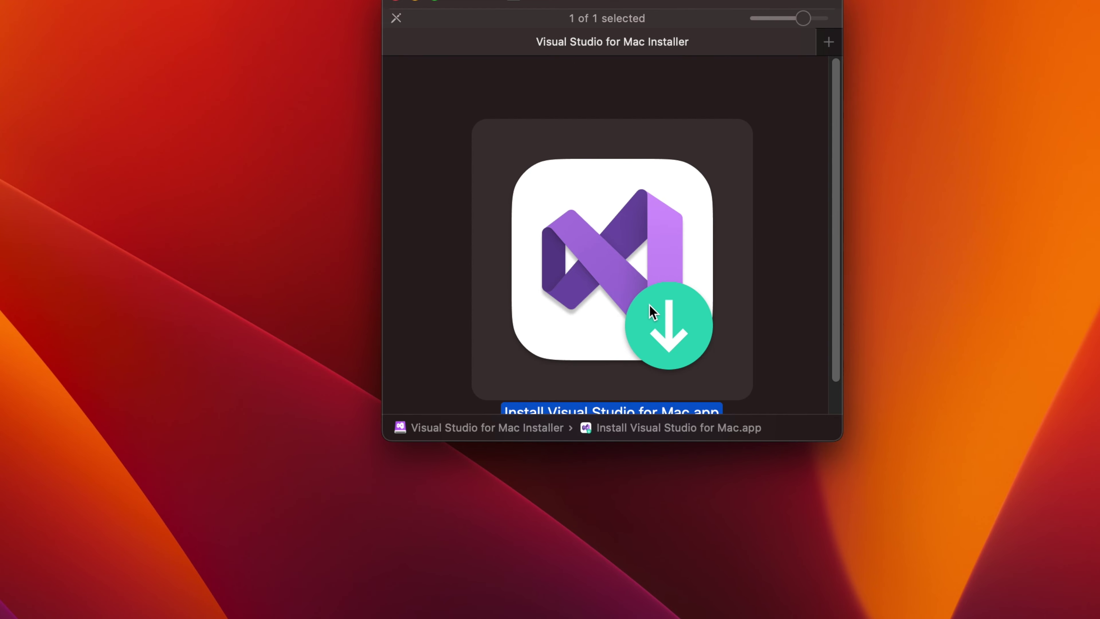
{"action": "double_click", "coordinate": [650, 306]}
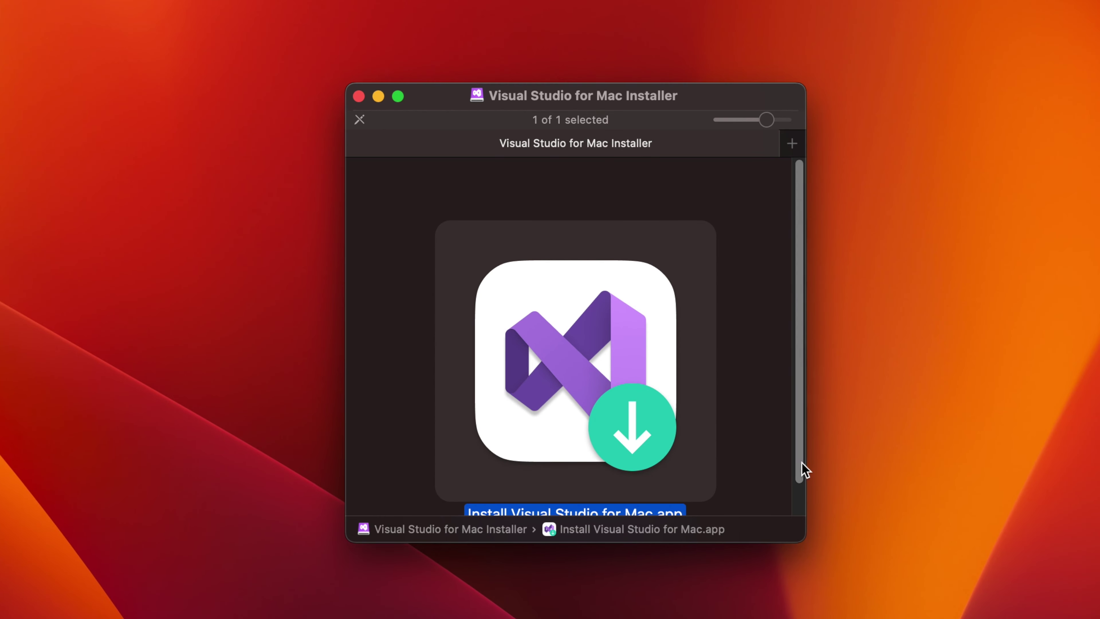
{"action": "left_click_drag", "start_coordinate": [800, 470], "coordinate": [795, 481]}
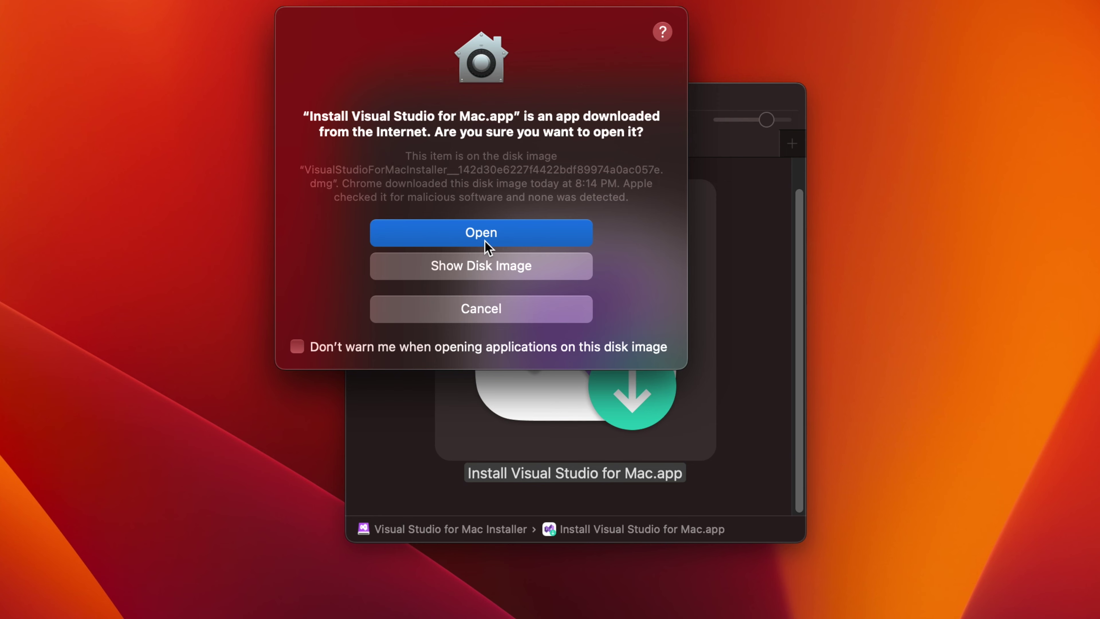
{"action": "left_click", "coordinate": [476, 238]}
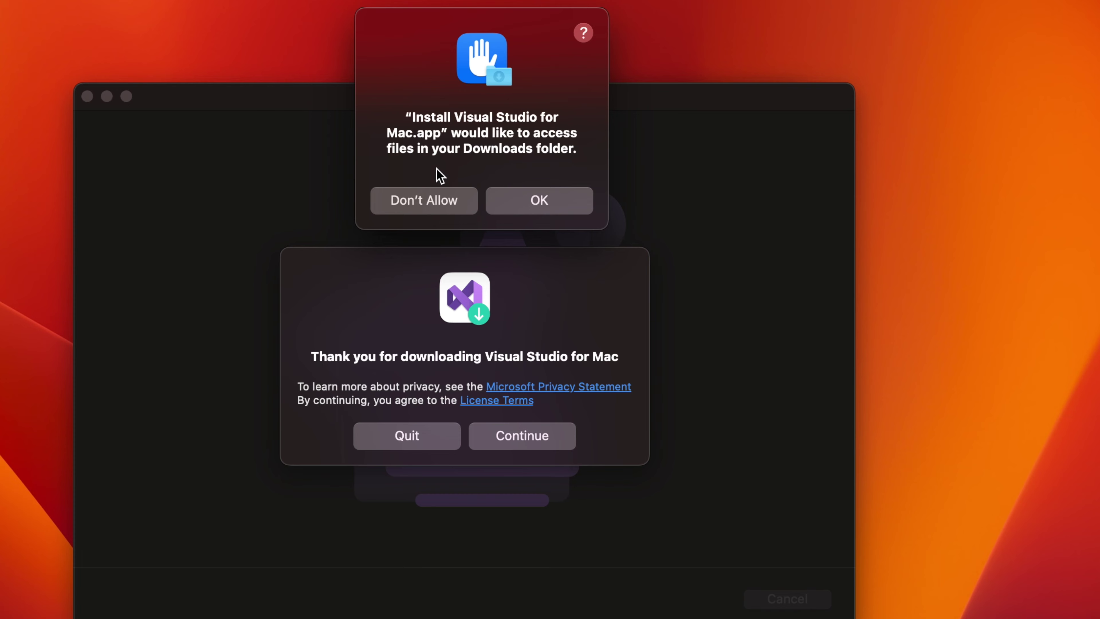
Step: Allow the installer to access the Downloads folder and continue by accepting the license terms
{"action": "left_click", "coordinate": [539, 202]}
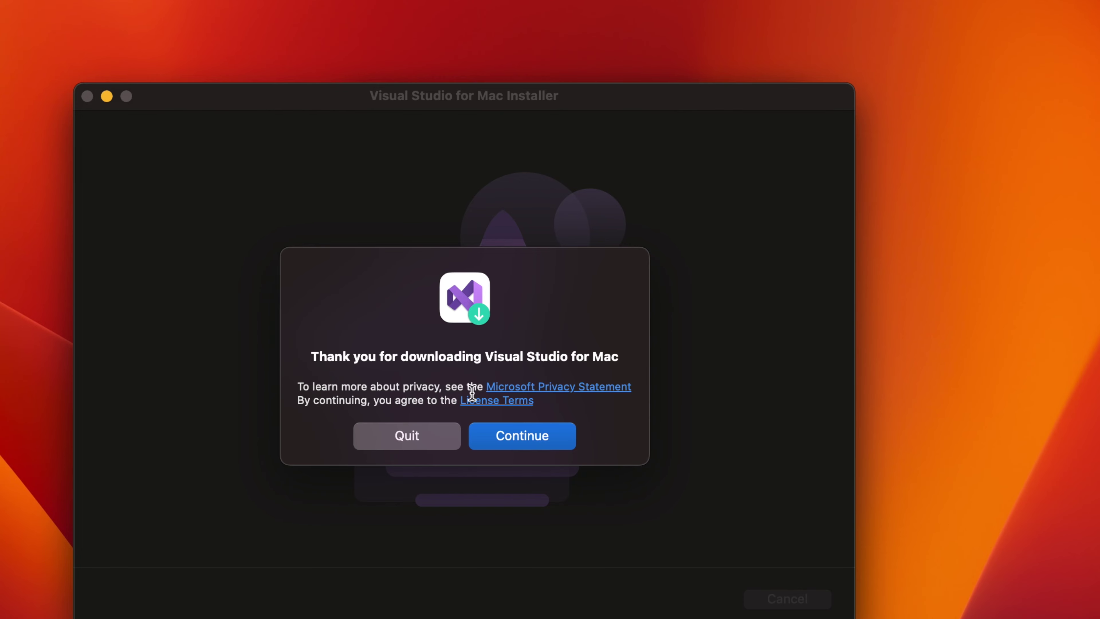
{"action": "left_click", "coordinate": [528, 444]}
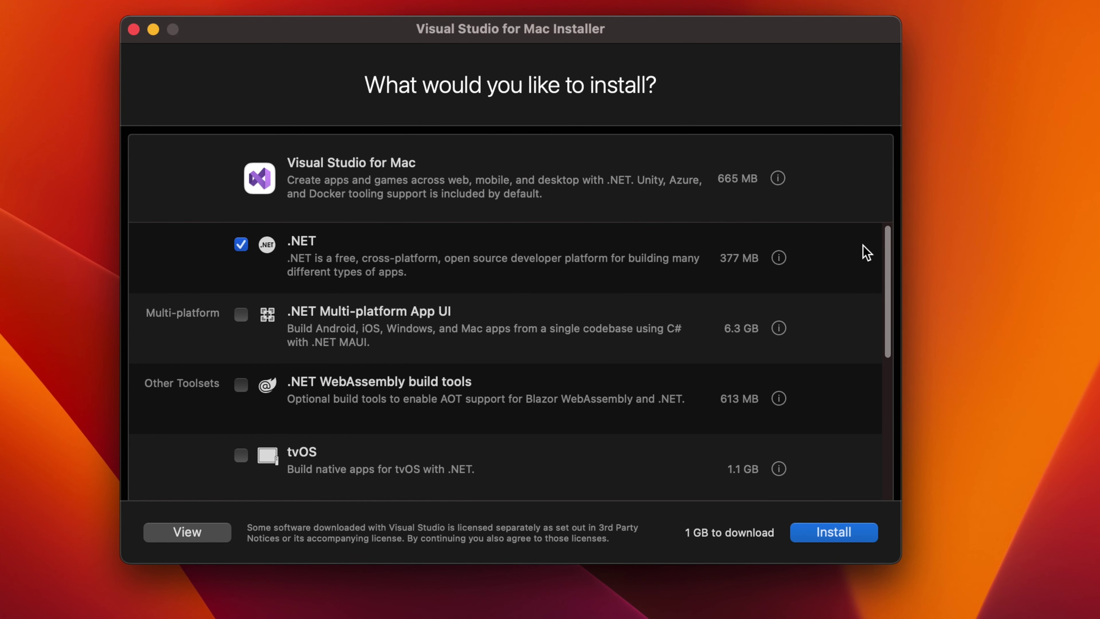
Step: Install Visual Studio for Mac with the .NET component selected, authorizing the installation with the account password
{"action": "left_click_drag", "start_coordinate": [887, 254], "coordinate": [848, 191]}
{"action": "left_click", "coordinate": [835, 532]}
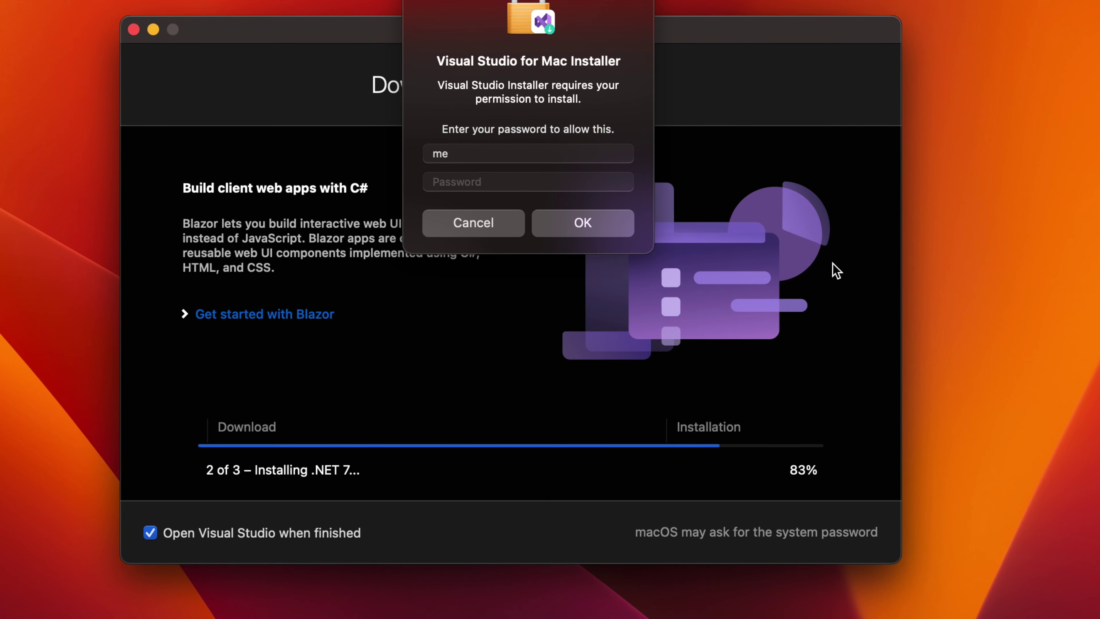
{"action": "left_click", "coordinate": [472, 186]}
{"action": "type", "text": "•"}
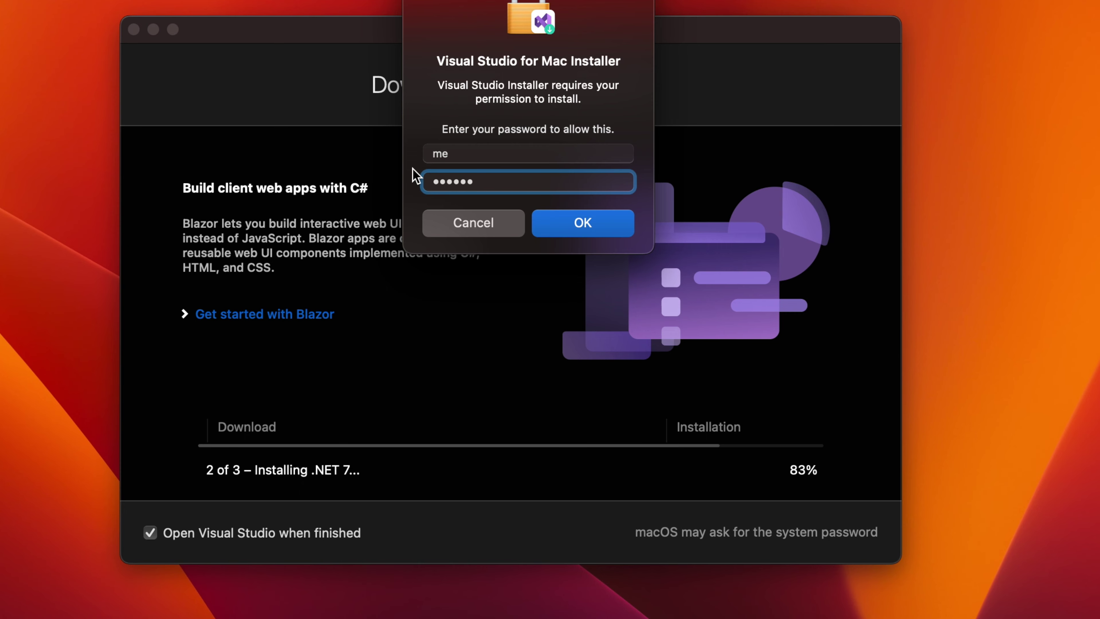
{"action": "left_click", "coordinate": [582, 222]}
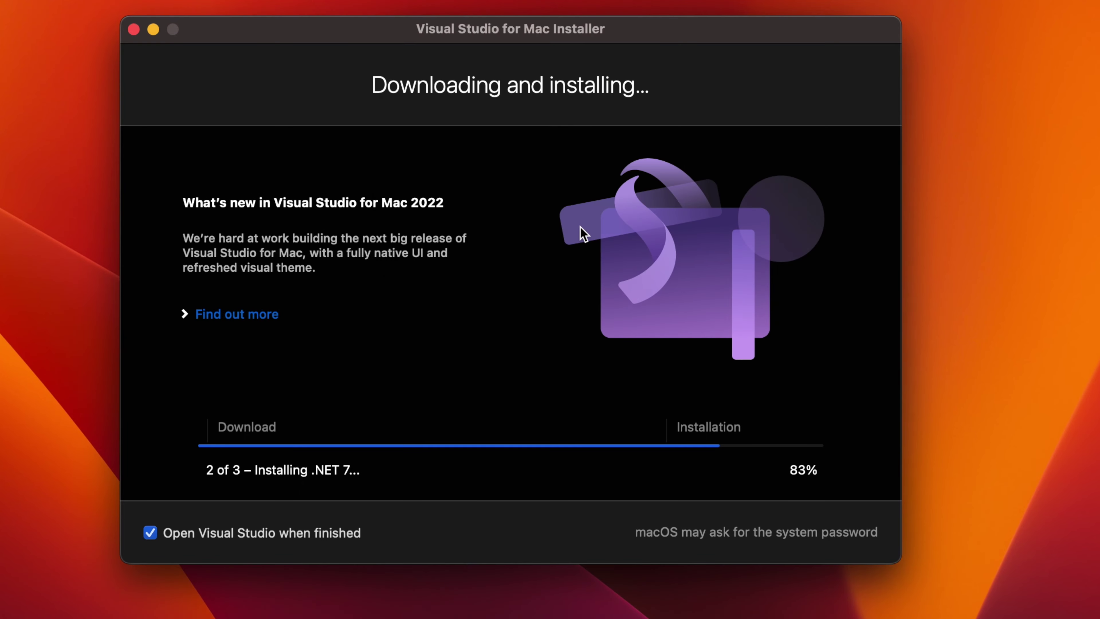